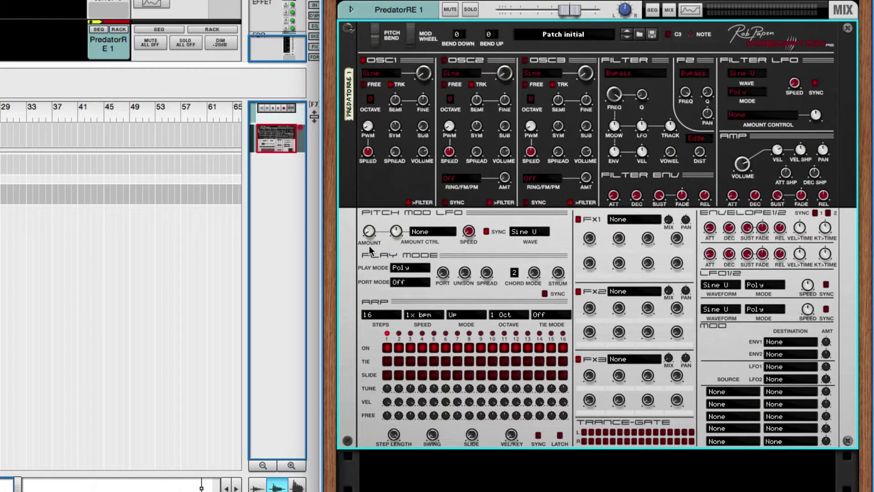
Step: Try the Pitch Mod LFO amount and return it to 0%, browse its amount control sources, and adjust the control amount
{"action": "left_click_drag", "start_coordinate": [369, 230], "coordinate": [382, 164]}
{"action": "left_click_drag", "start_coordinate": [368, 235], "coordinate": [369, 255]}
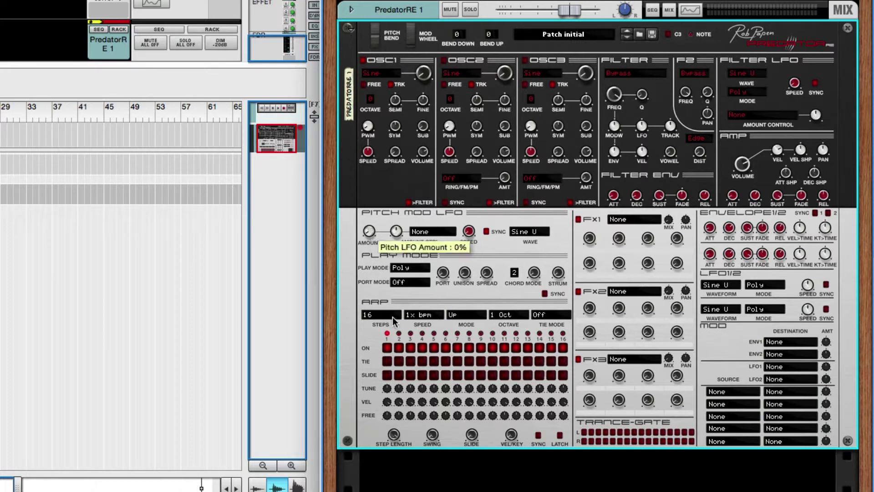
{"action": "left_click", "coordinate": [425, 231]}
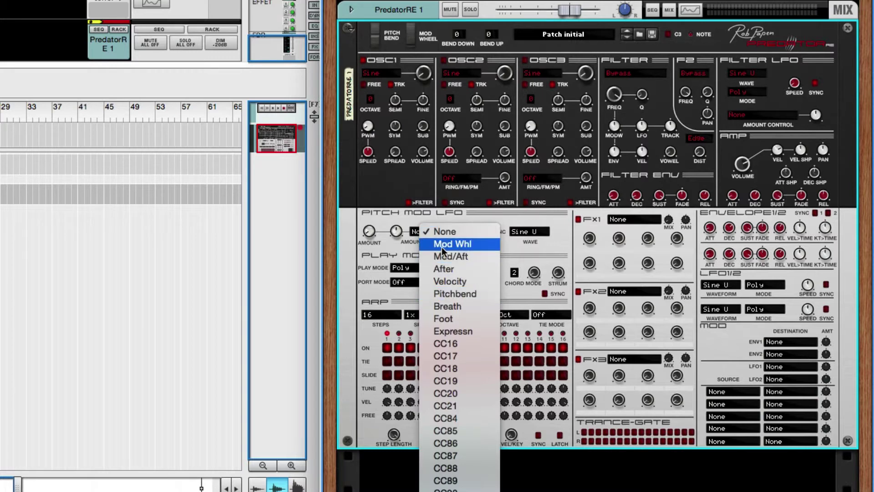
{"action": "scroll", "coordinate": [455, 296], "scroll_direction": "down", "scroll_amount": 5}
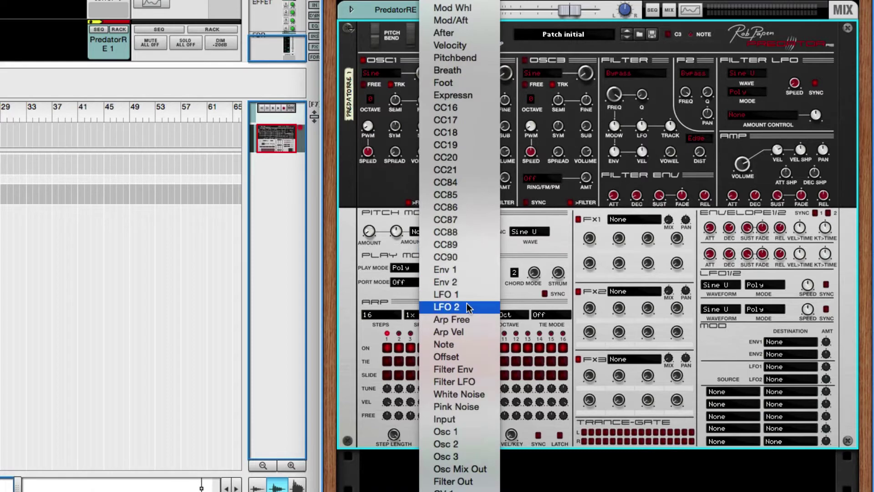
{"action": "left_click", "coordinate": [375, 248]}
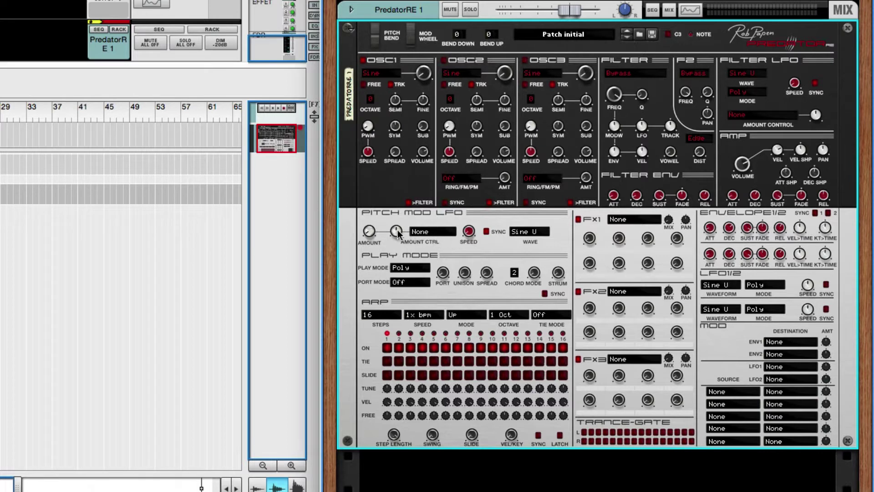
{"action": "mouse_move", "coordinate": [398, 230]}
{"action": "left_mouse_down"}
{"action": "mouse_move", "coordinate": [397, 206]}
{"action": "mouse_move", "coordinate": [398, 253]}
{"action": "mouse_move", "coordinate": [403, 203]}
{"action": "mouse_move", "coordinate": [408, 234]}
{"action": "left_mouse_up"}
Step: Examine the Pitch Mod LFO's speed and sync controls and the waveforms available for it
{"action": "mouse_move", "coordinate": [471, 235]}
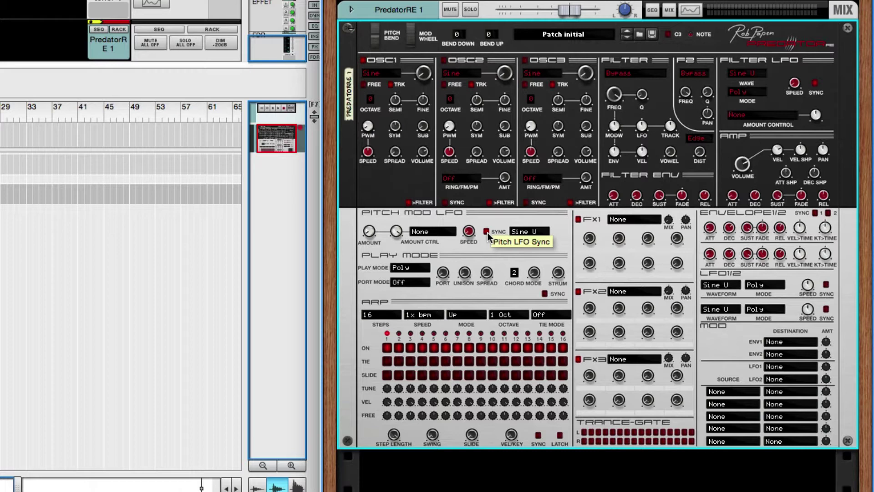
{"action": "left_click", "coordinate": [539, 232]}
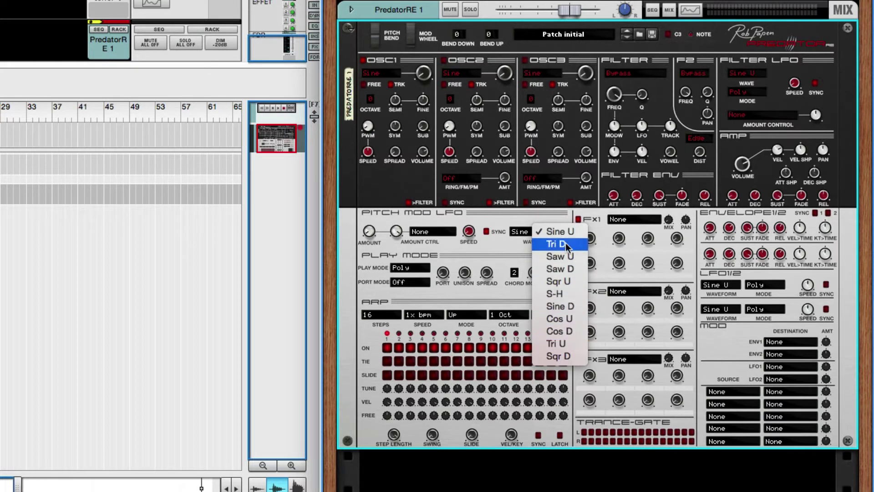
{"action": "left_click", "coordinate": [506, 252]}
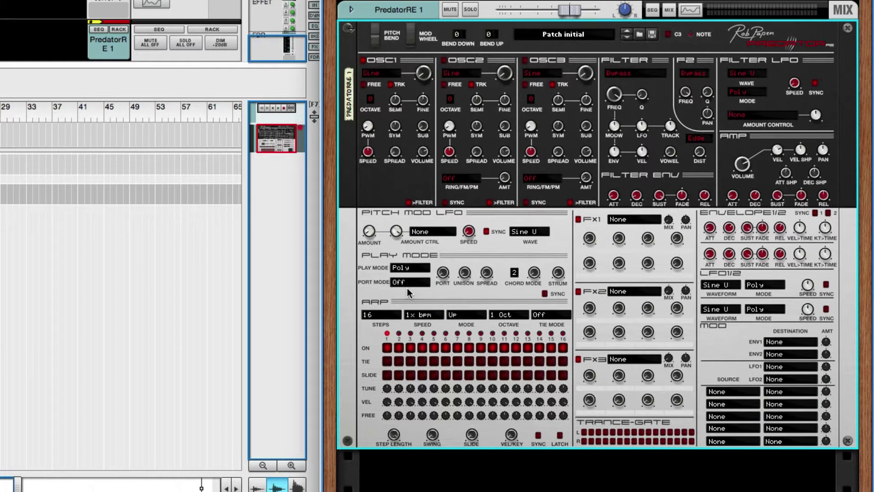
Step: Examine the available play modes and portamento modes in the Play Mode section
{"action": "left_click", "coordinate": [410, 269]}
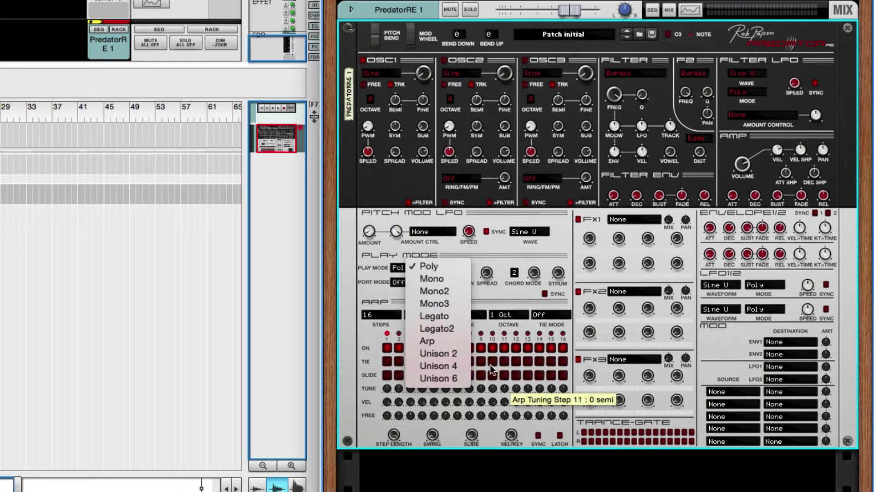
{"action": "left_click", "coordinate": [375, 286]}
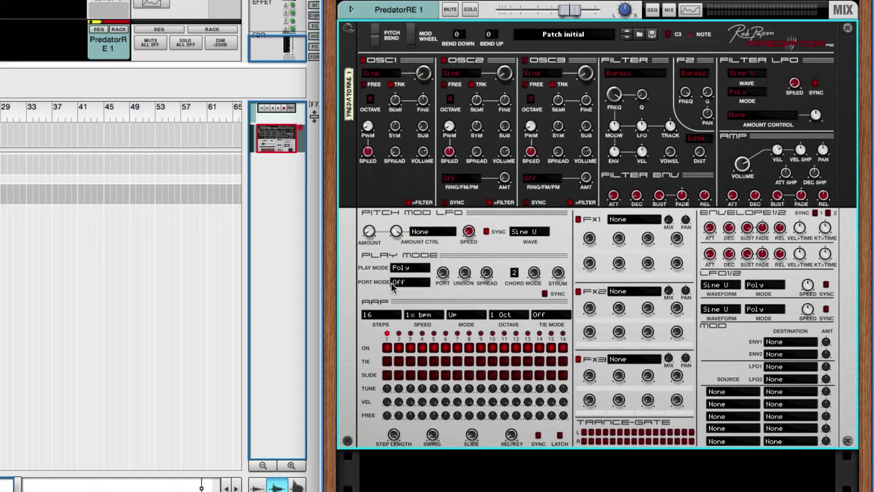
{"action": "left_click", "coordinate": [408, 282]}
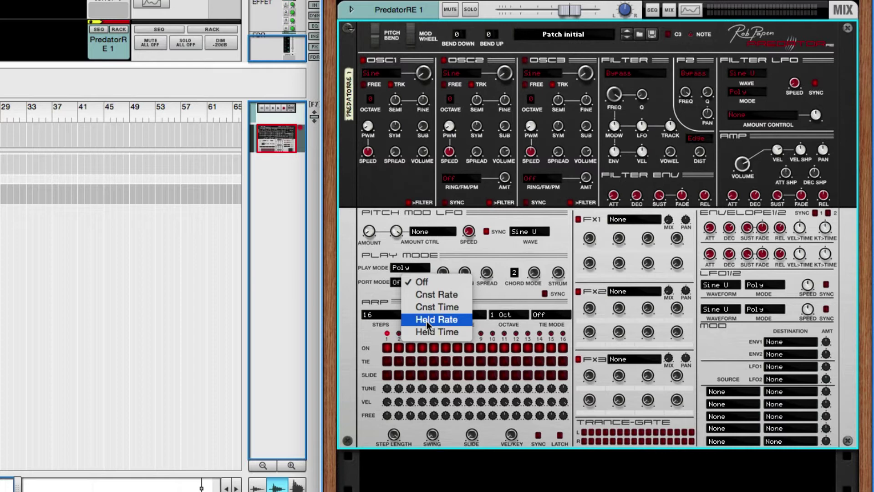
{"action": "left_click", "coordinate": [421, 282]}
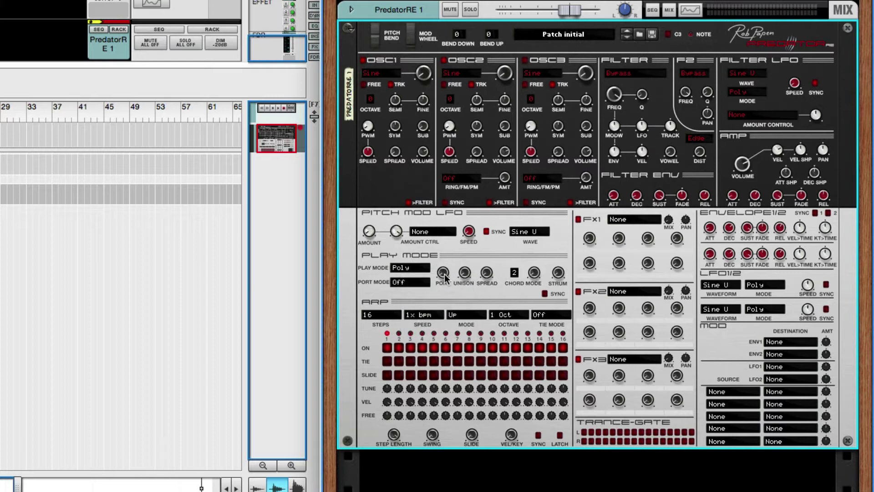
Step: Set the portamento mode to Cnst Rate and adjust the portamento speed to 92%
{"action": "mouse_move", "coordinate": [444, 274]}
{"action": "left_mouse_down"}
{"action": "mouse_move", "coordinate": [447, 244]}
{"action": "mouse_move", "coordinate": [448, 268]}
{"action": "mouse_move", "coordinate": [449, 261]}
{"action": "left_mouse_up"}
{"action": "mouse_move", "coordinate": [439, 272]}
{"action": "left_click_drag", "start_coordinate": [440, 273], "coordinate": [421, 283]}
{"action": "left_click", "coordinate": [420, 281]}
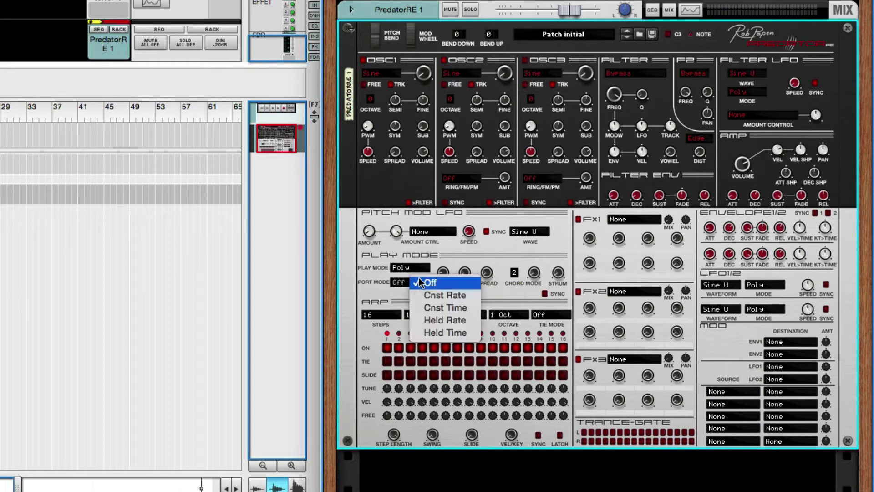
{"action": "left_click", "coordinate": [427, 297]}
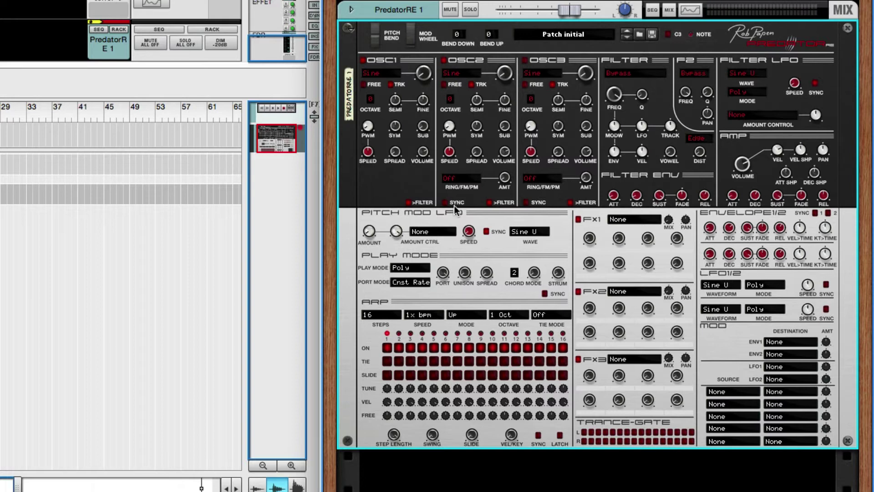
{"action": "left_click_drag", "start_coordinate": [444, 274], "coordinate": [446, 277]}
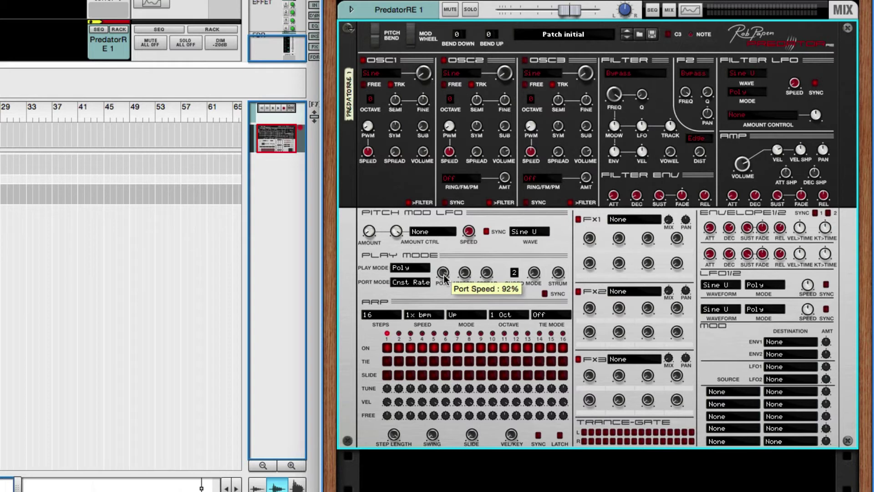
Step: Try the Held Rate portamento mode, switch back to Cnst Rate, and readjust the portamento speed
{"action": "left_click", "coordinate": [416, 282]}
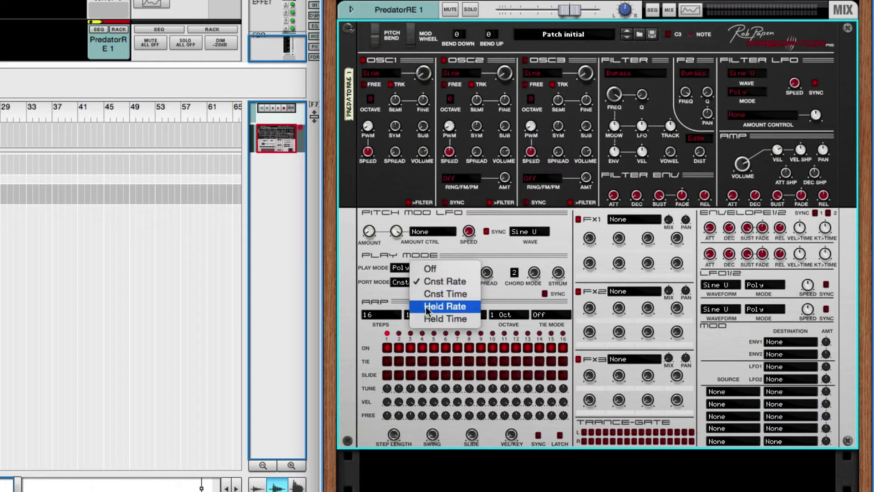
{"action": "left_click", "coordinate": [425, 307]}
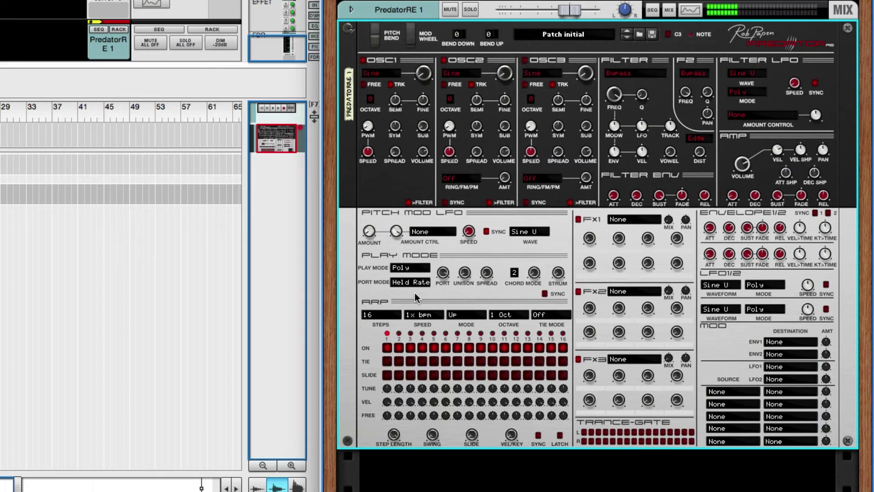
{"action": "left_click", "coordinate": [407, 281]}
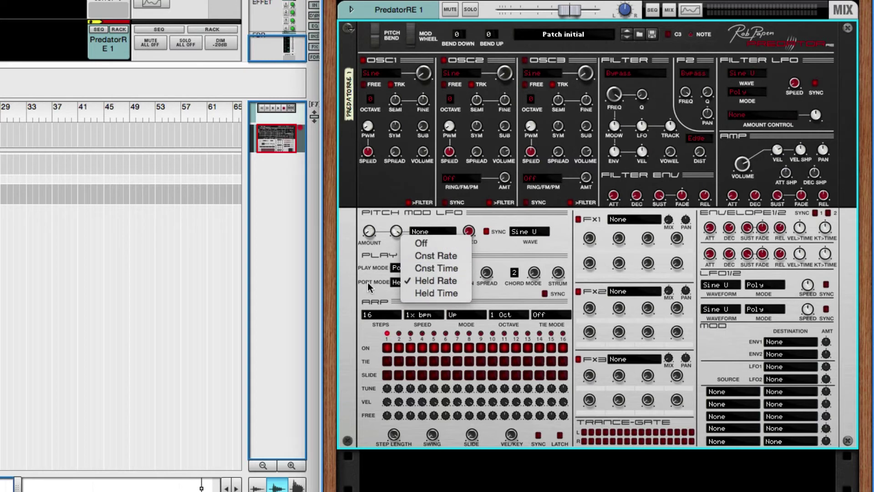
{"action": "left_click", "coordinate": [428, 255]}
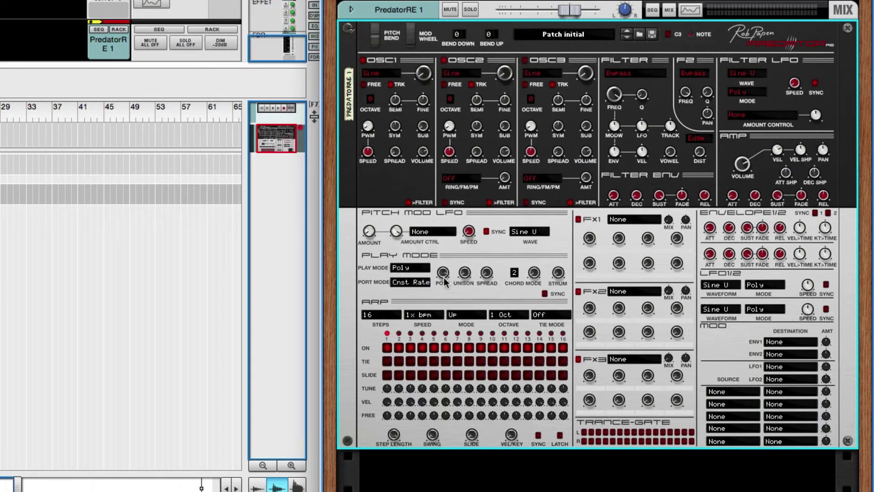
{"action": "mouse_move", "coordinate": [442, 274]}
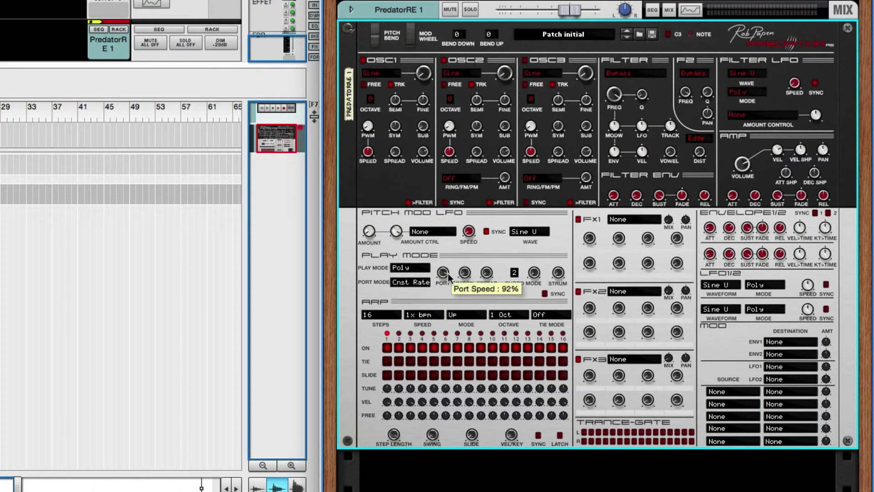
{"action": "left_click_drag", "start_coordinate": [448, 276], "coordinate": [447, 273]}
Step: Change oscillator 1's waveform to Saw and try different unison amounts on it
{"action": "mouse_move", "coordinate": [465, 276]}
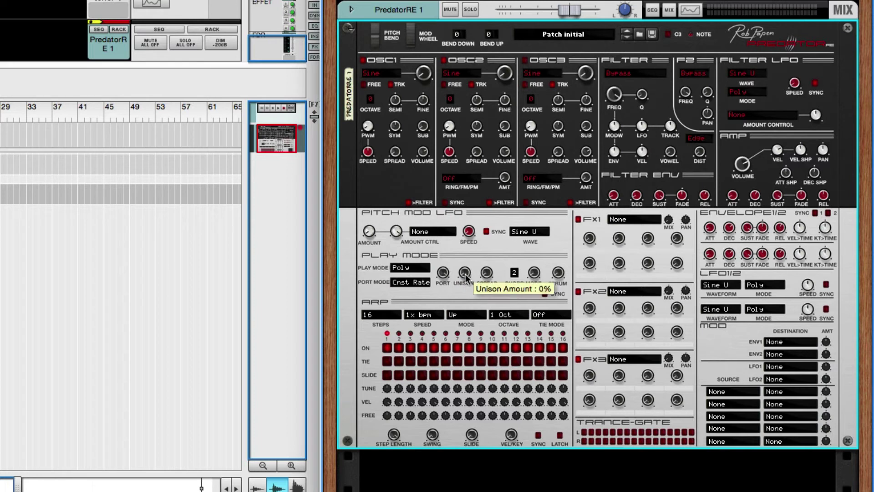
{"action": "left_click_drag", "start_coordinate": [466, 276], "coordinate": [472, 248]}
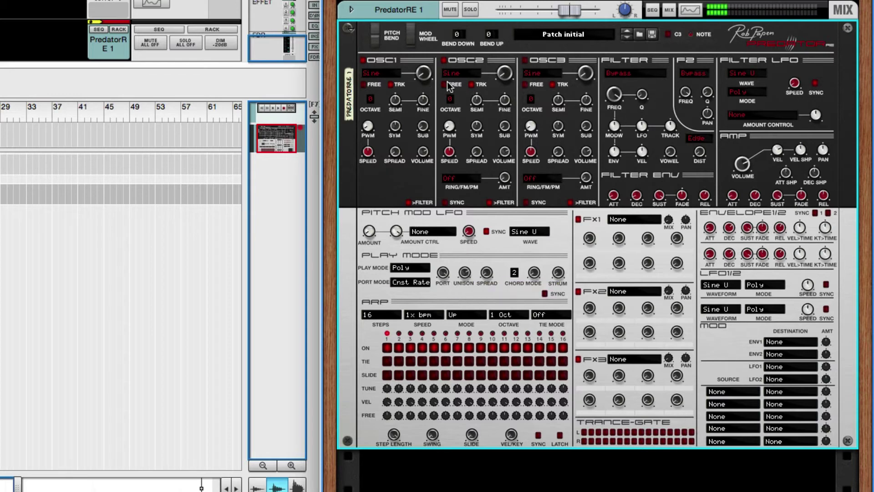
{"action": "left_click", "coordinate": [389, 77]}
{"action": "left_click", "coordinate": [394, 88]}
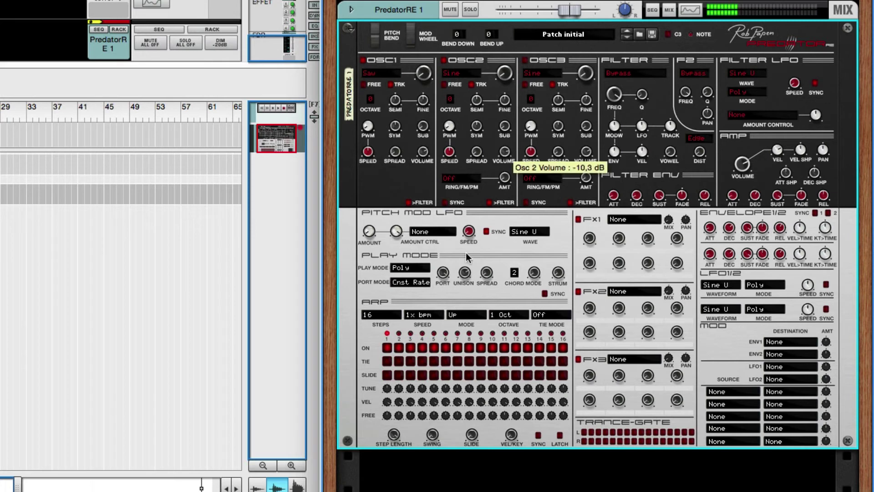
{"action": "left_click_drag", "start_coordinate": [466, 272], "coordinate": [441, 278]}
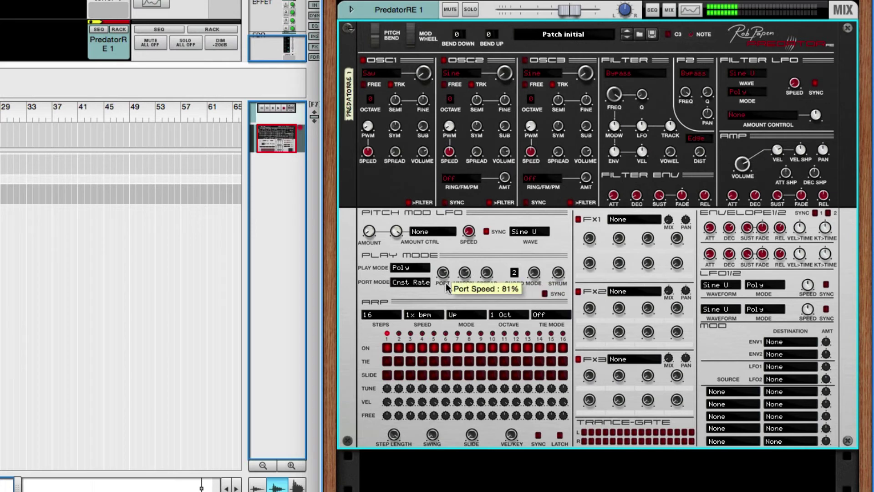
Step: Set the portamento mode to Held Rate and adjust the portamento speed
{"action": "left_click", "coordinate": [422, 282]}
{"action": "left_click", "coordinate": [430, 306]}
{"action": "left_click_drag", "start_coordinate": [451, 273], "coordinate": [488, 232]}
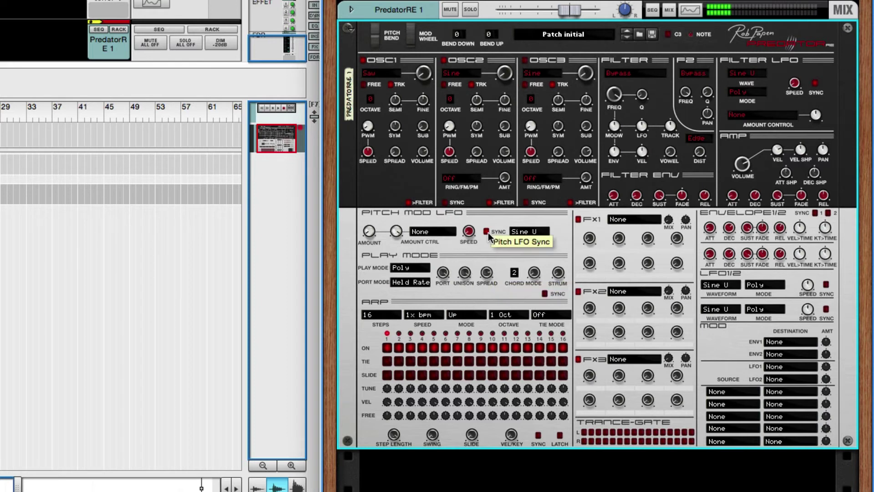
Step: Try different chord note 2 offsets, including -23 and Off, and adjust the strum timing
{"action": "left_click", "coordinate": [514, 273]}
{"action": "left_click", "coordinate": [517, 272]}
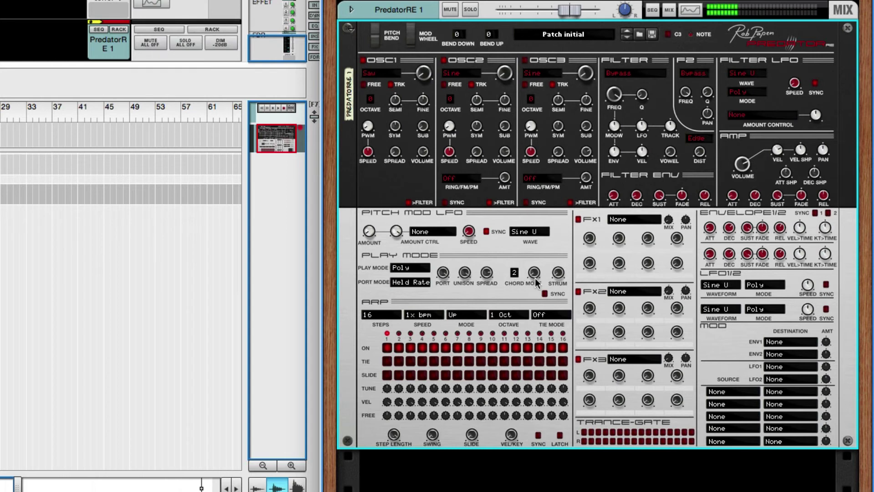
{"action": "mouse_move", "coordinate": [536, 272]}
{"action": "left_mouse_down"}
{"action": "mouse_move", "coordinate": [543, 238]}
{"action": "mouse_move", "coordinate": [546, 271]}
{"action": "left_mouse_up"}
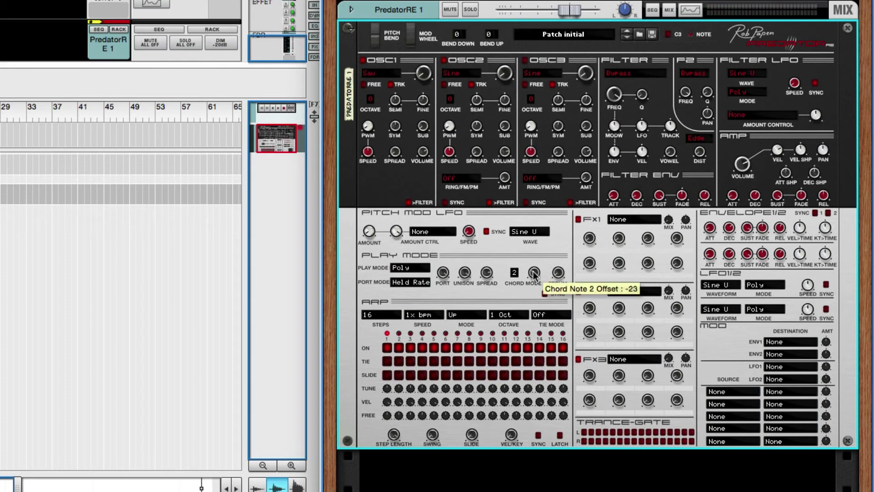
{"action": "left_click_drag", "start_coordinate": [536, 273], "coordinate": [539, 323]}
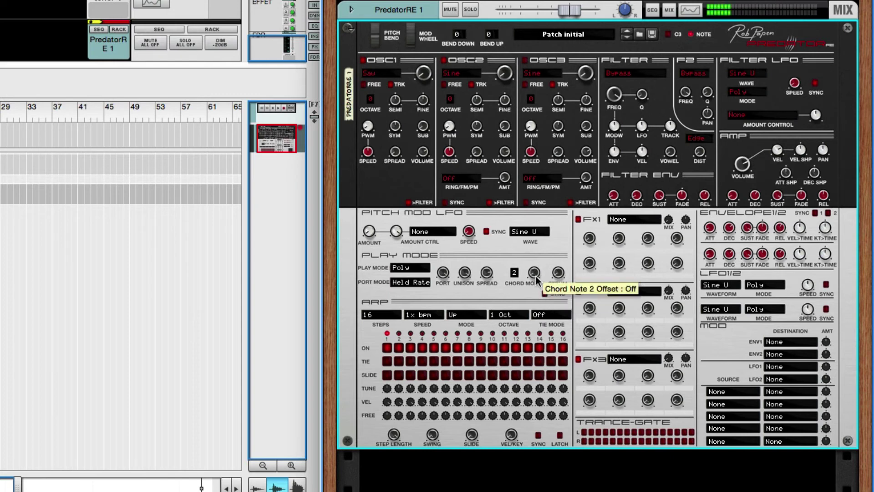
{"action": "left_click_drag", "start_coordinate": [538, 282], "coordinate": [538, 252]}
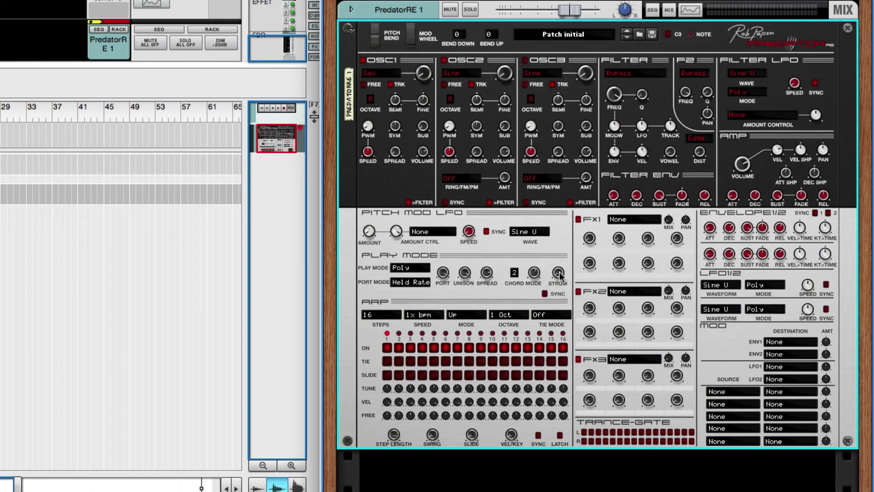
{"action": "mouse_move", "coordinate": [559, 272]}
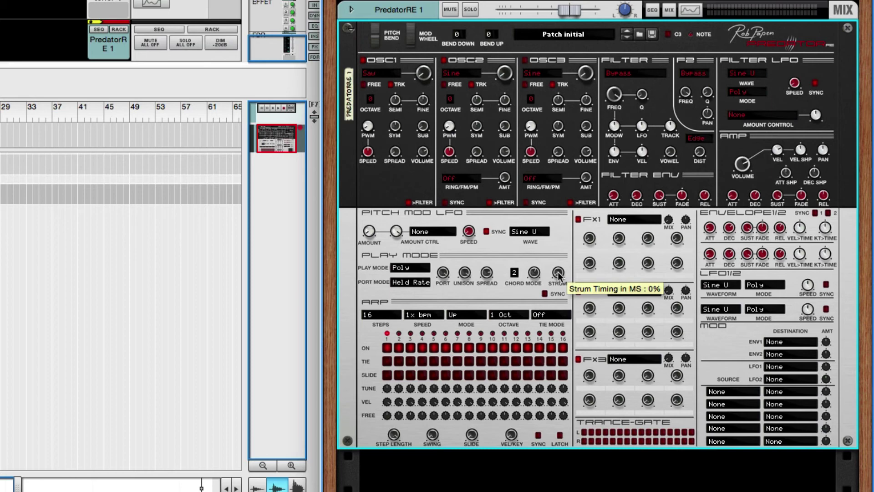
{"action": "left_click_drag", "start_coordinate": [559, 273], "coordinate": [564, 258]}
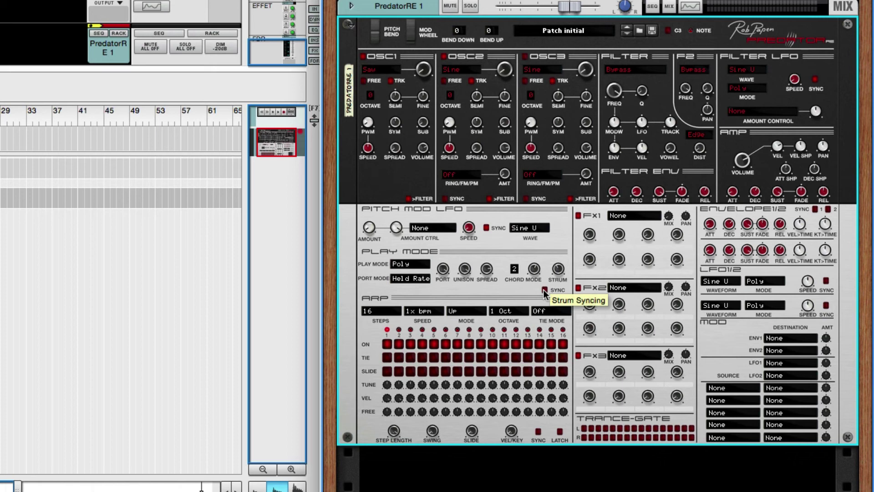
Step: Load the patch "cluster- centuur" from the 08 Ambient 01 folder of the PredatorRE Instrument patches
{"action": "scroll", "coordinate": [619, 36], "scroll_direction": "up", "scroll_amount": 1}
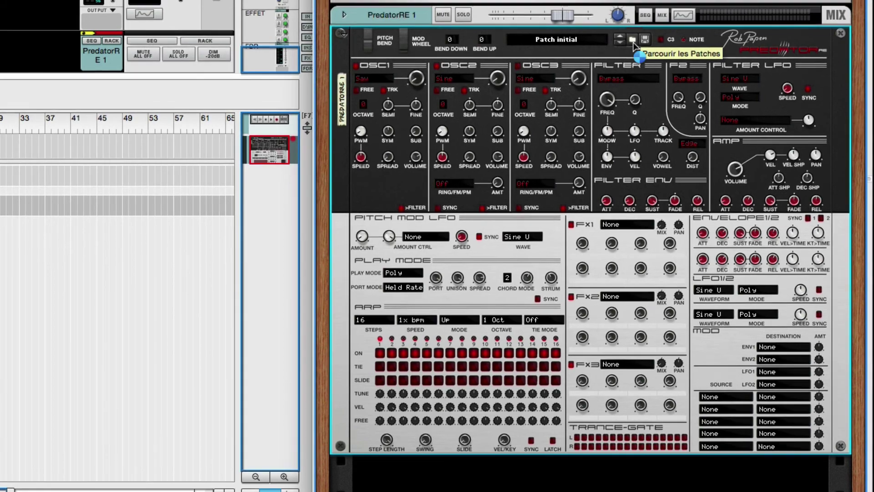
{"action": "left_click", "coordinate": [640, 32]}
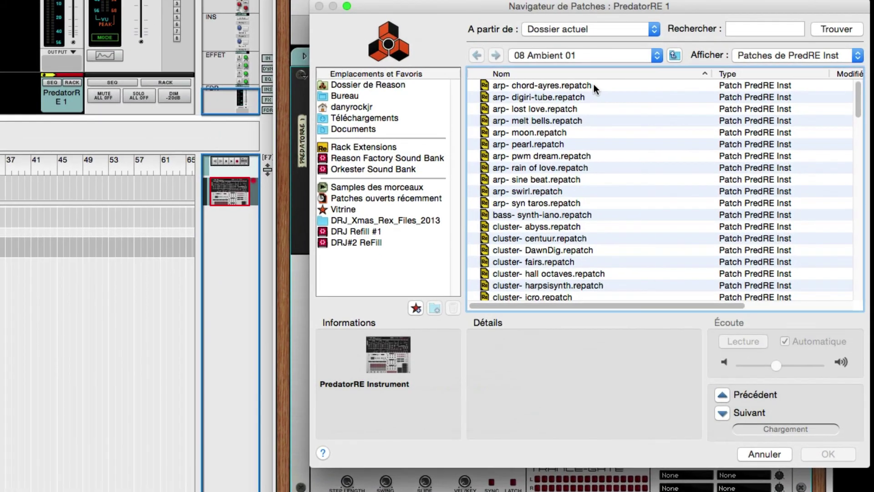
{"action": "left_click", "coordinate": [565, 55]}
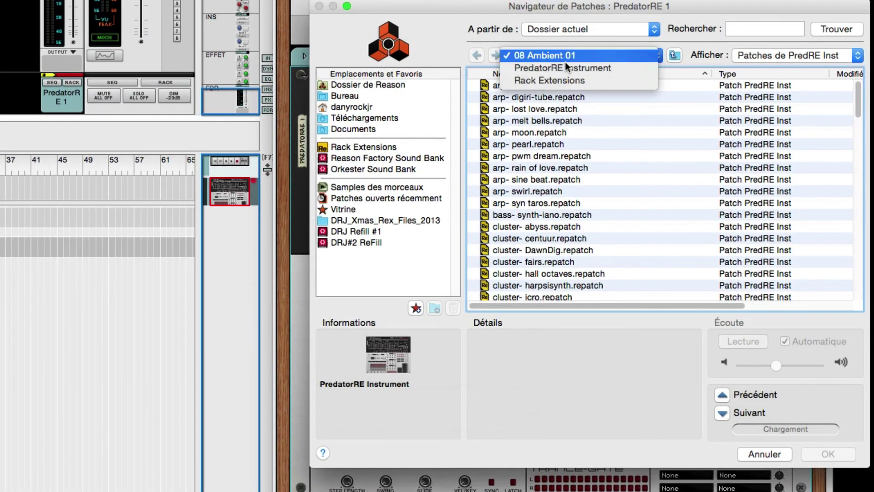
{"action": "left_click", "coordinate": [567, 67]}
{"action": "scroll", "coordinate": [562, 107], "scroll_direction": "up", "scroll_amount": 1}
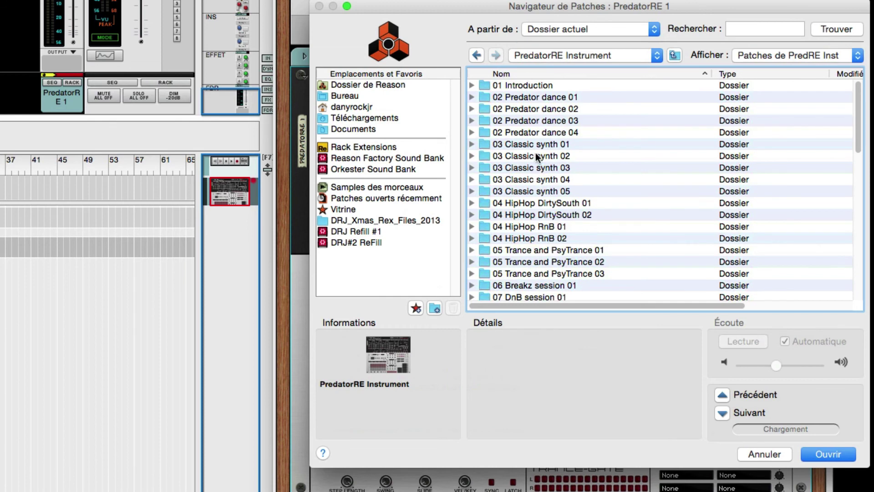
{"action": "scroll", "coordinate": [538, 182], "scroll_direction": "down", "scroll_amount": 5}
{"action": "double_click", "coordinate": [511, 234]}
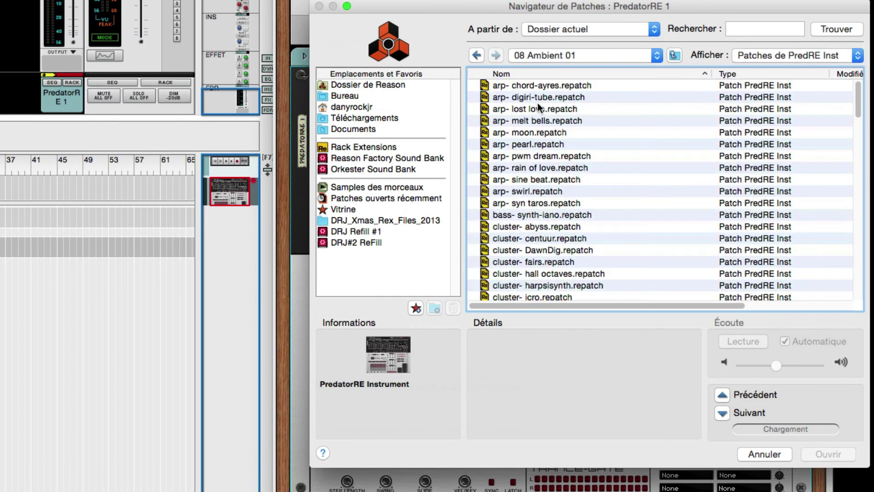
{"action": "scroll", "coordinate": [515, 177], "scroll_direction": "down", "scroll_amount": 3}
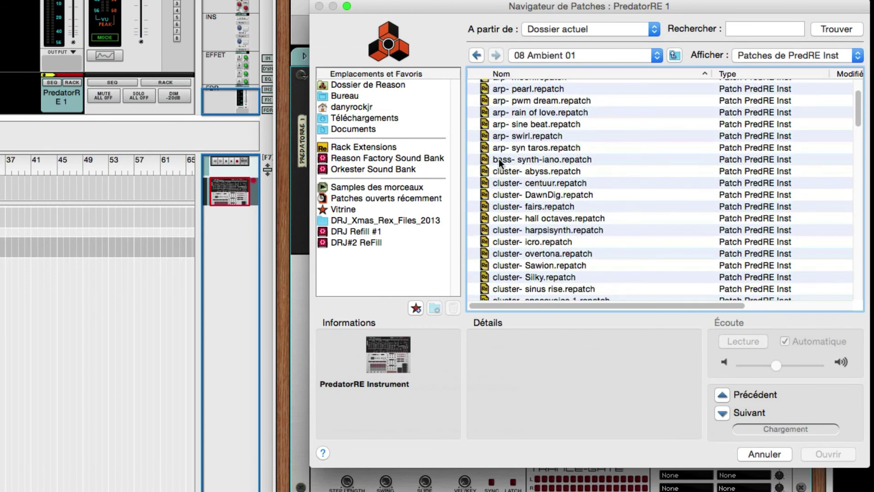
{"action": "left_click", "coordinate": [541, 184]}
{"action": "left_click", "coordinate": [818, 456]}
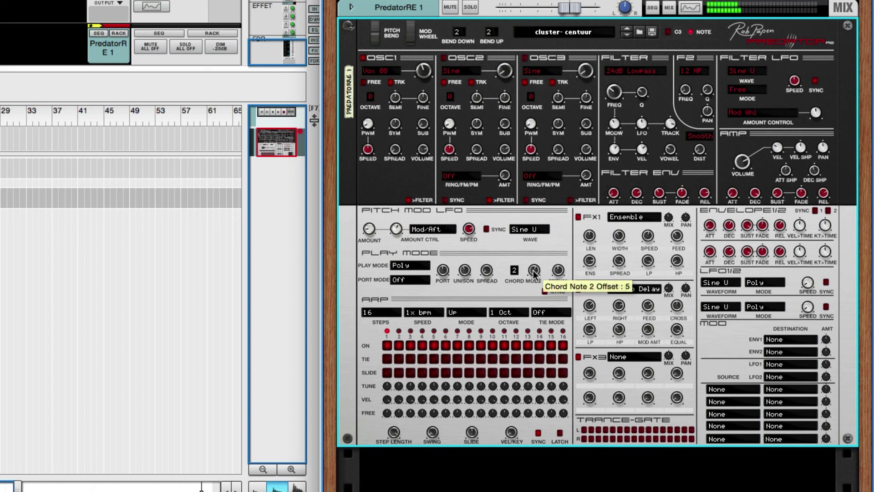
Step: Adjust the strum timing of the loaded patch to 69%
{"action": "mouse_move", "coordinate": [558, 271]}
{"action": "left_mouse_down"}
{"action": "mouse_move", "coordinate": [567, 249]}
{"action": "mouse_move", "coordinate": [574, 288]}
{"action": "mouse_move", "coordinate": [577, 265]}
{"action": "mouse_move", "coordinate": [534, 275]}
{"action": "mouse_move", "coordinate": [534, 286]}
{"action": "mouse_move", "coordinate": [543, 263]}
{"action": "mouse_move", "coordinate": [563, 271]}
{"action": "left_mouse_up"}
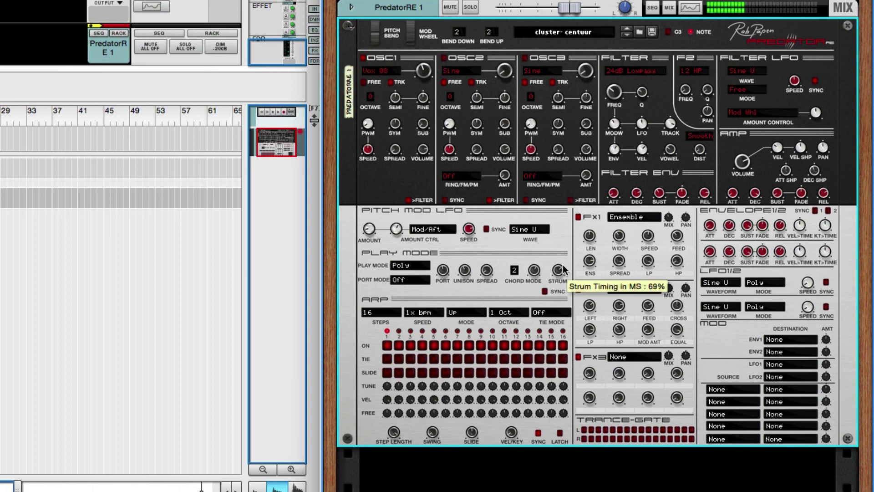